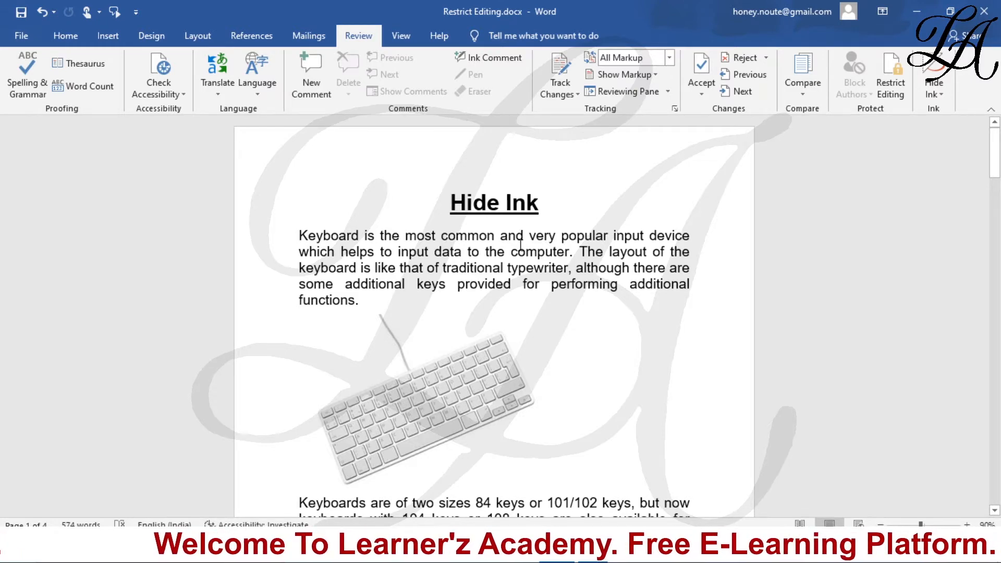
# - Customize the ribbon by adding the Pens tab from Ink Tools to the main tabs after Review
pyautogui.click(24, 34)
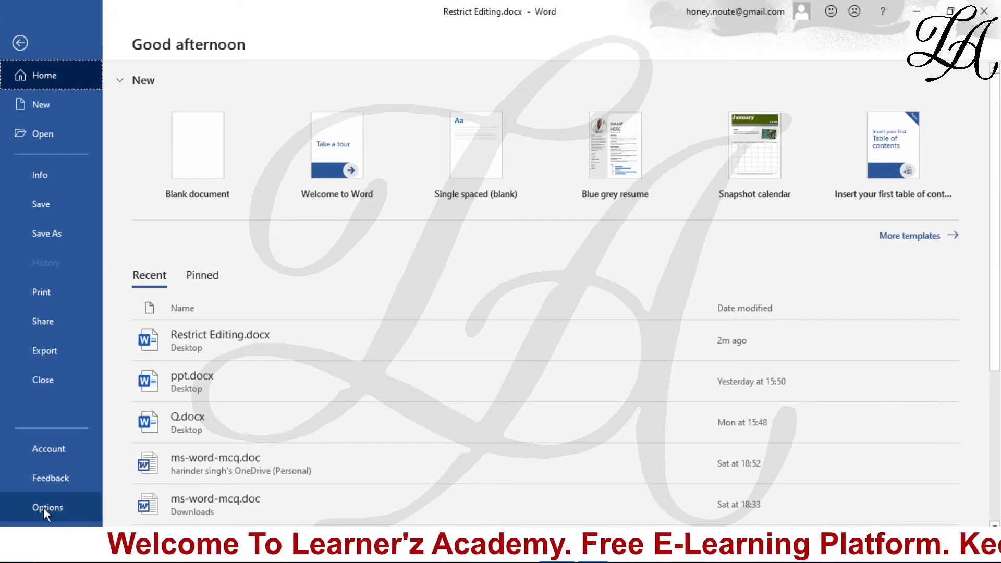
pyautogui.click(44, 508)
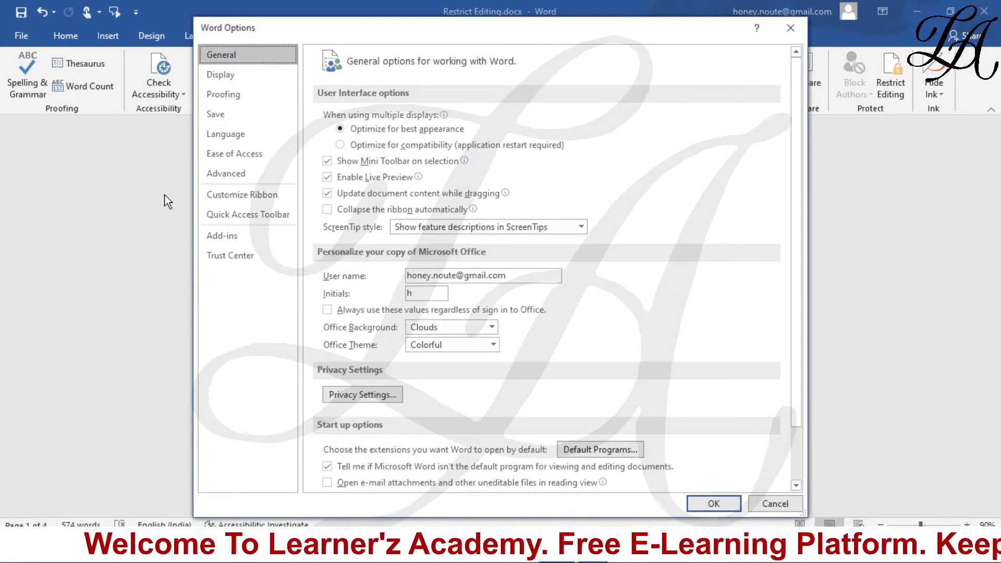
pyautogui.click(262, 195)
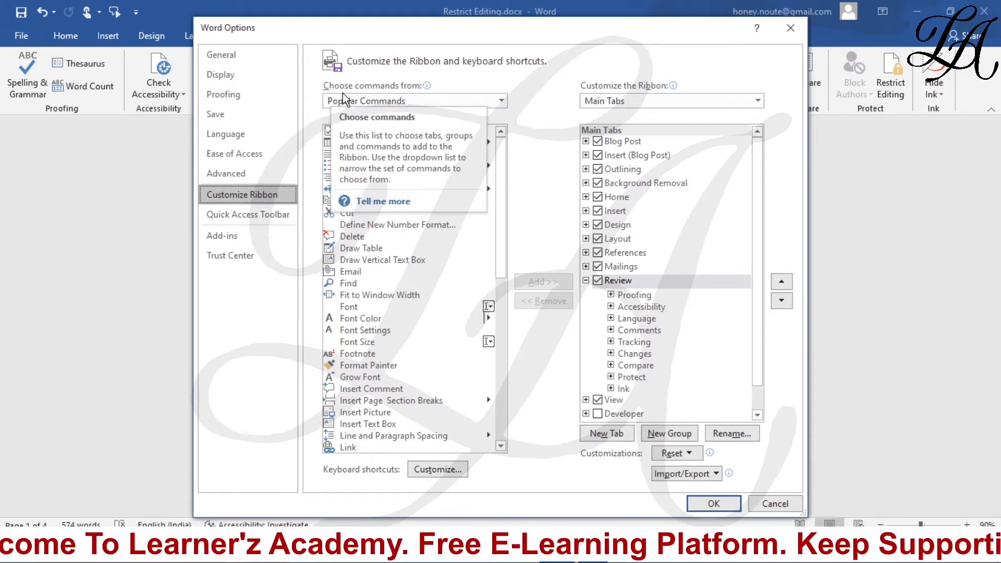
pyautogui.click(504, 103)
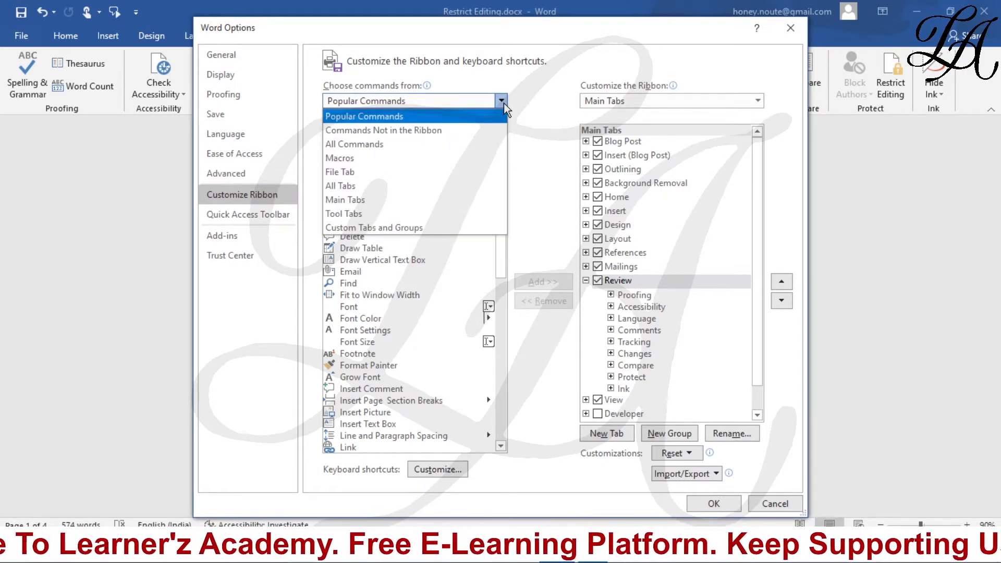
pyautogui.click(380, 216)
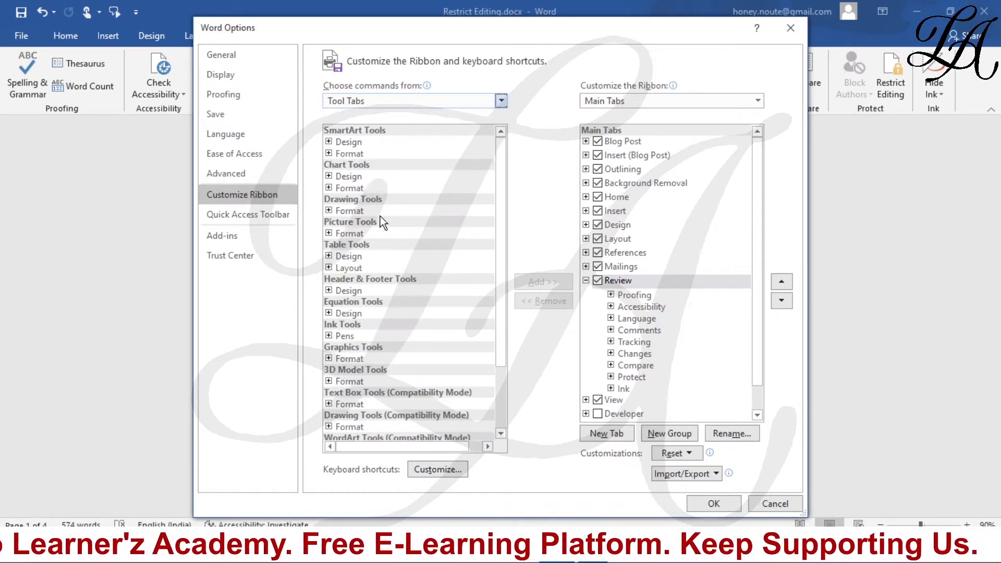
pyautogui.click(346, 335)
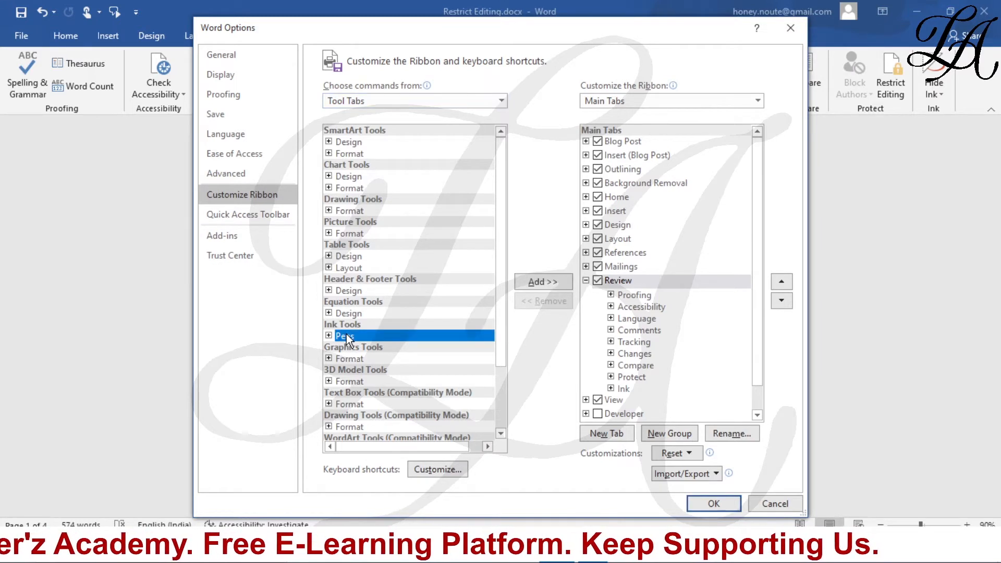
pyautogui.click(530, 283)
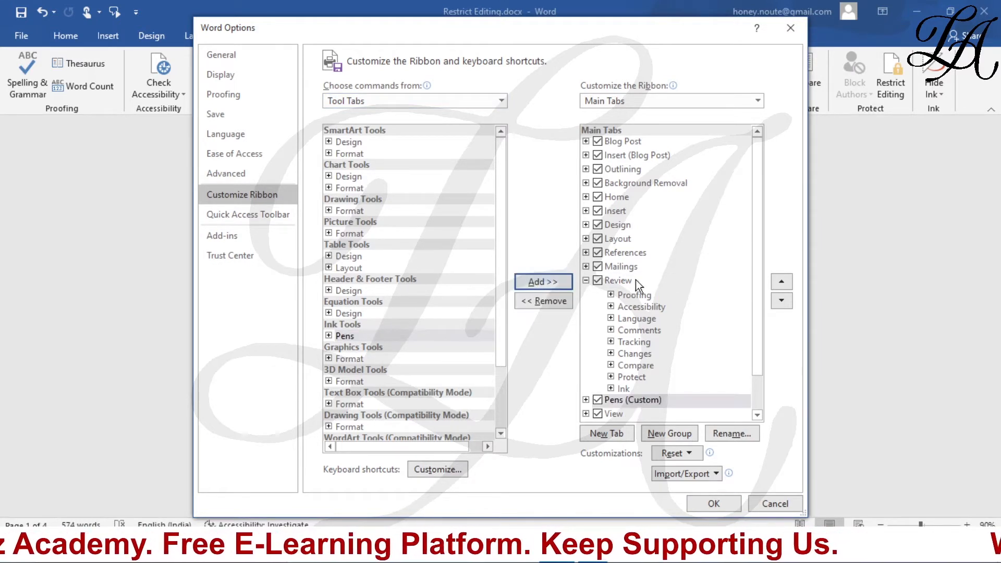
pyautogui.click(724, 501)
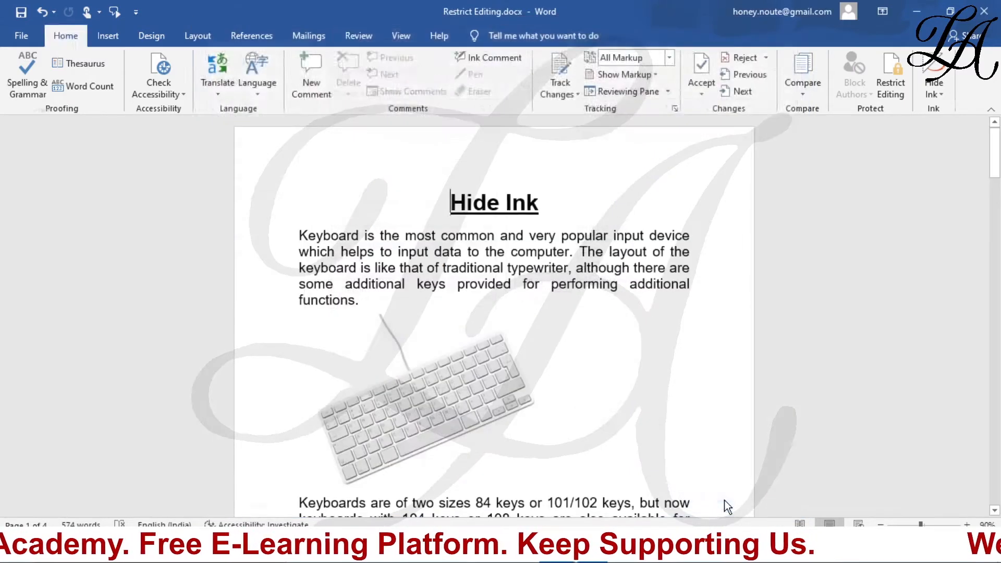
# - Underline "keys provided for" and circle "typewriter" in the first paragraph with the black Pen
pyautogui.click(401, 38)
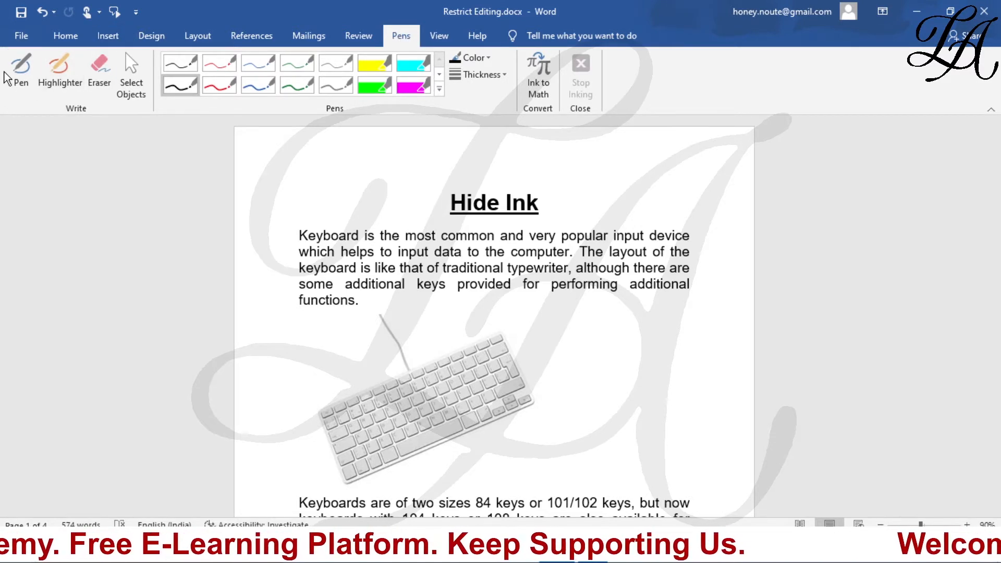
pyautogui.click(21, 71)
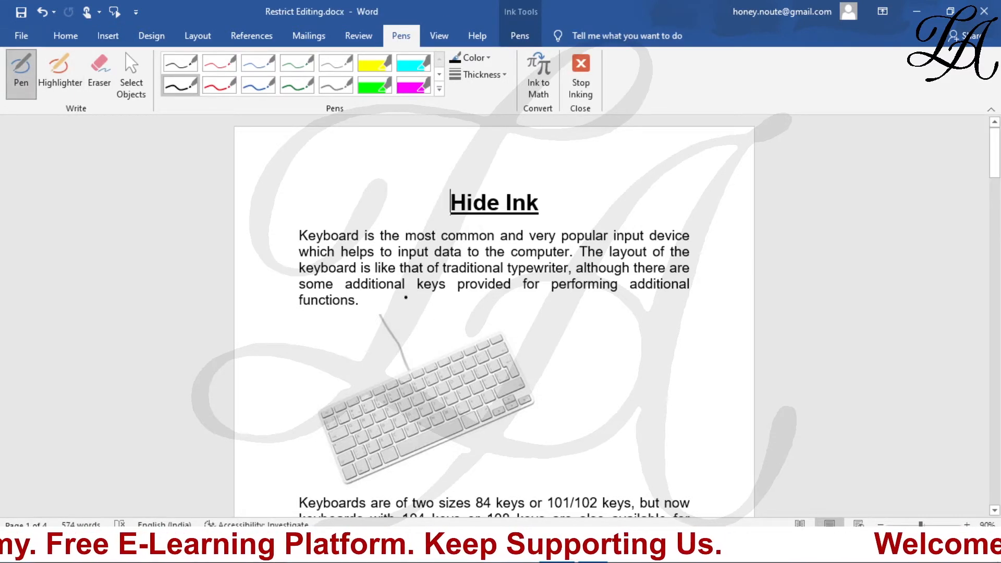
pyautogui.moveTo(406, 295); pyautogui.dragTo(549, 296)
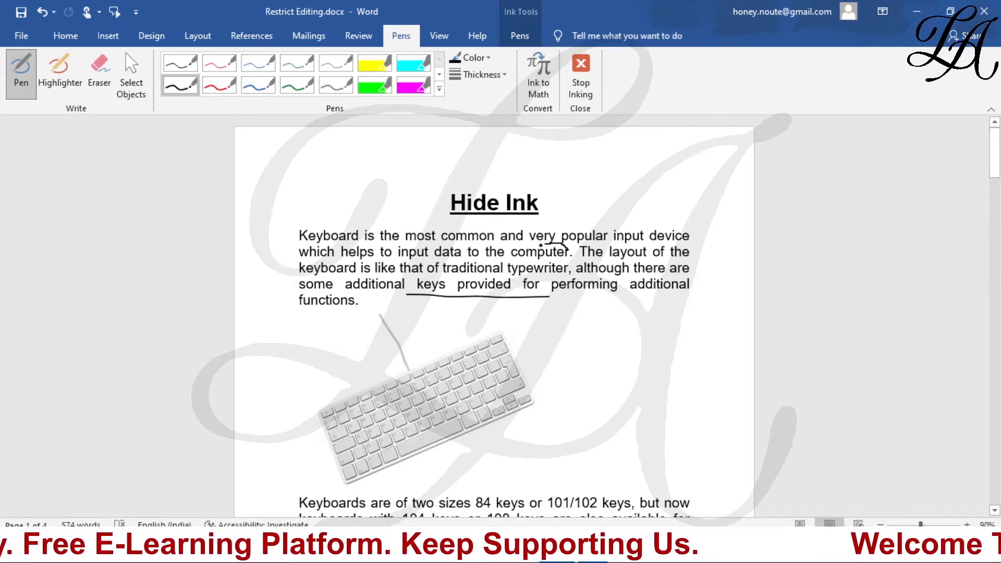
pyautogui.moveTo(567, 251)
pyautogui.mouseDown()
pyautogui.moveTo(519, 263)
pyautogui.moveTo(573, 244)
pyautogui.mouseUp()
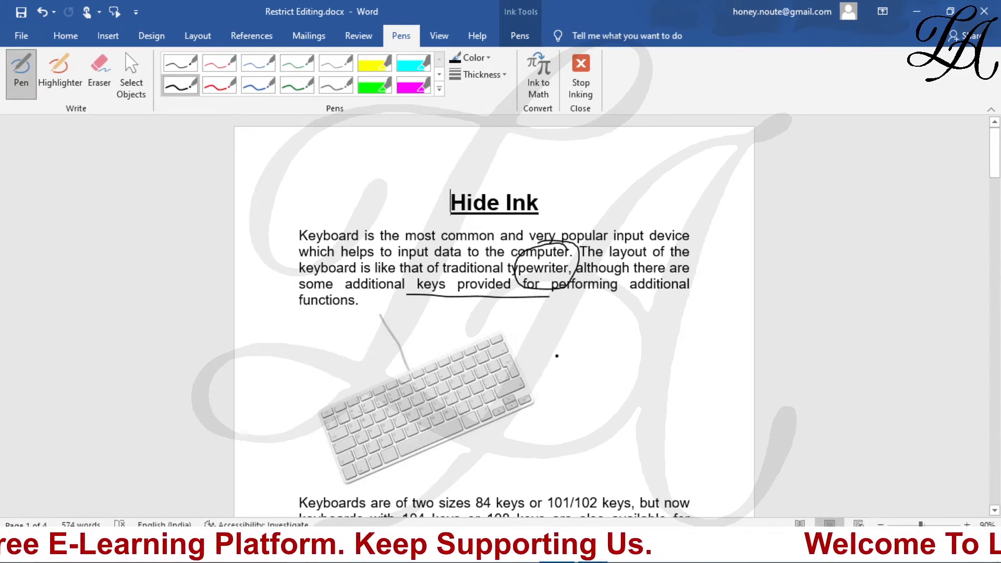
# - Handwrite an underlined "Hi" with the Pen beside the keyboard picture, dismissing the touch keyboard
pyautogui.moveTo(556, 356)
pyautogui.mouseDown()
pyautogui.moveTo(597, 415)
pyautogui.moveTo(649, 389)
pyautogui.mouseUp()
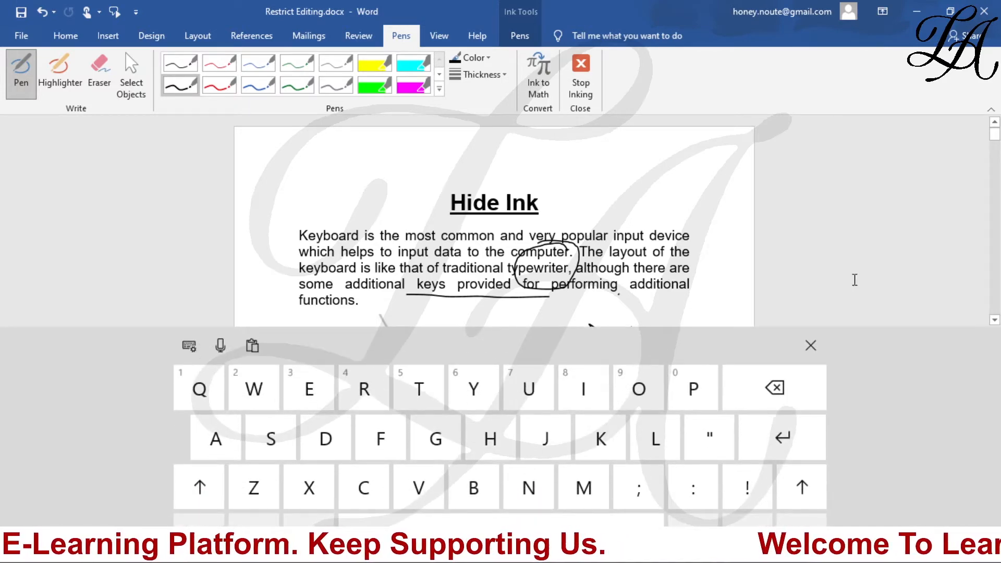
pyautogui.click(810, 345)
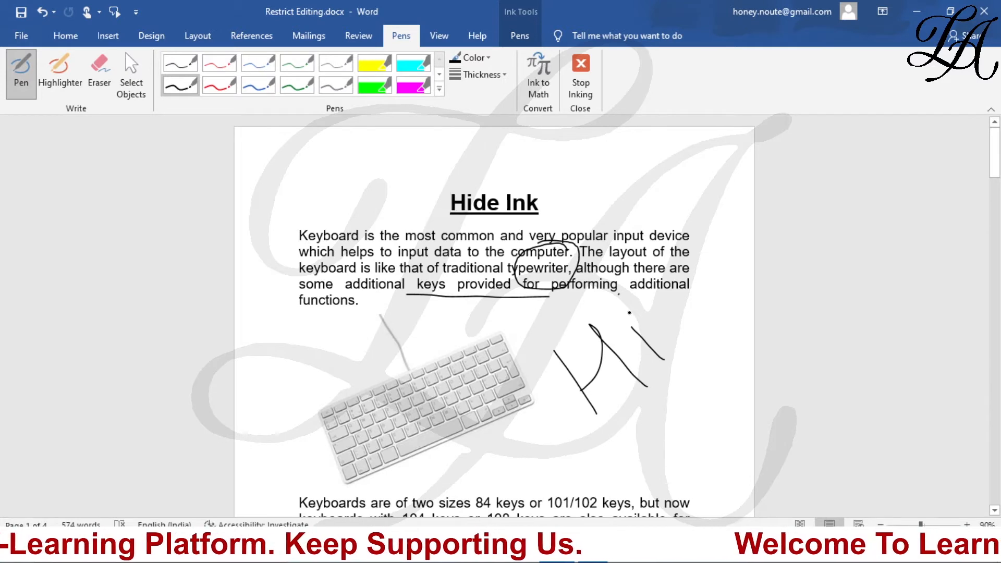
pyautogui.moveTo(709, 374); pyautogui.dragTo(595, 417)
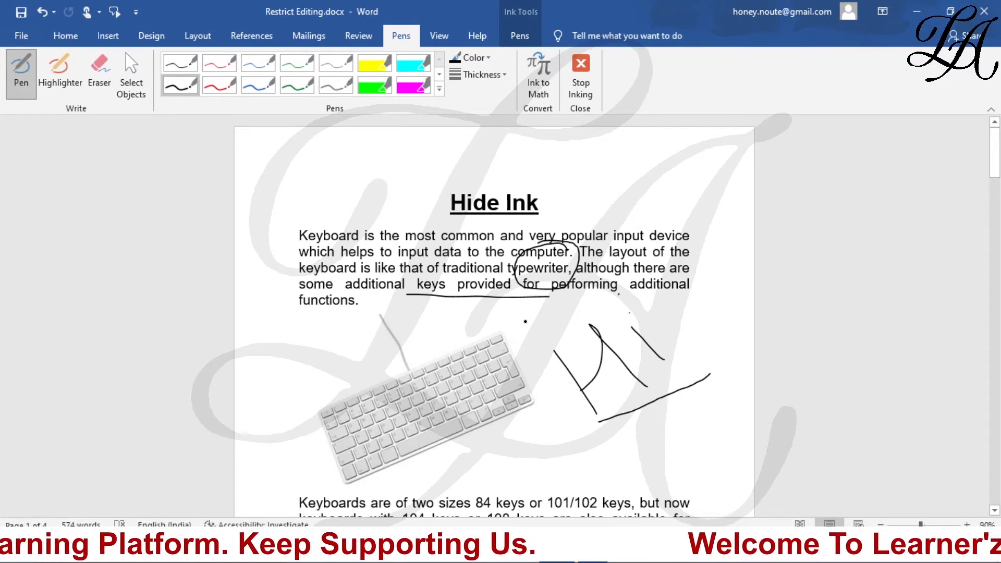
# - Highlight the first two lines of the paragraph below the keyboard picture with the yellow Highlighter
pyautogui.click(70, 66)
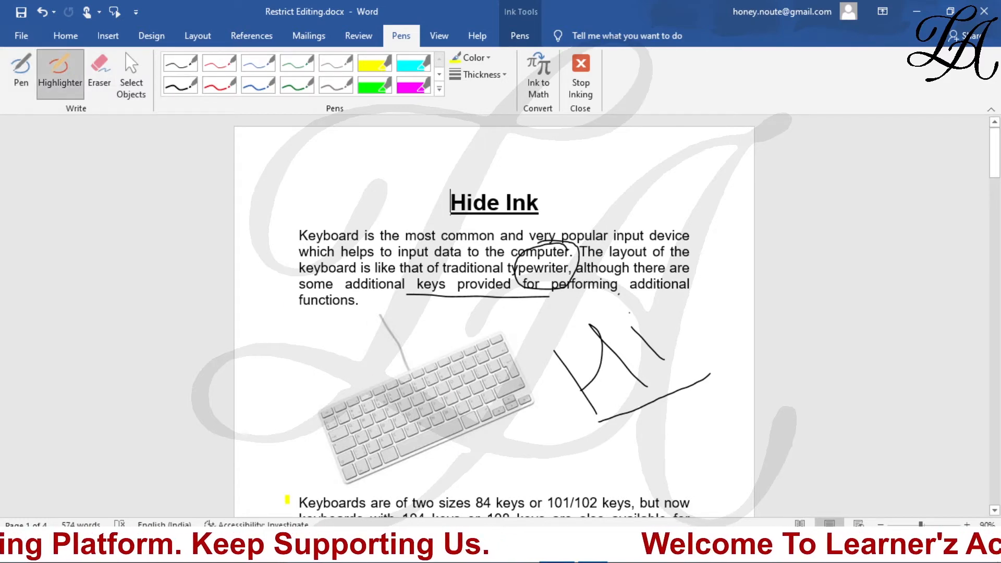
pyautogui.moveTo(488, 502); pyautogui.dragTo(650, 494)
pyautogui.scroll(-2, 641, 490)
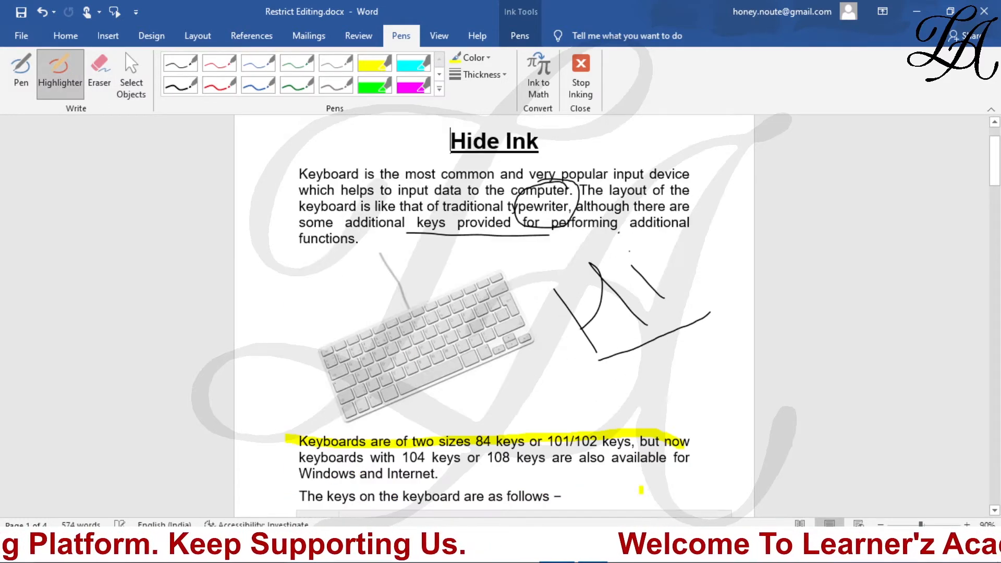
pyautogui.moveTo(280, 462); pyautogui.dragTo(635, 462)
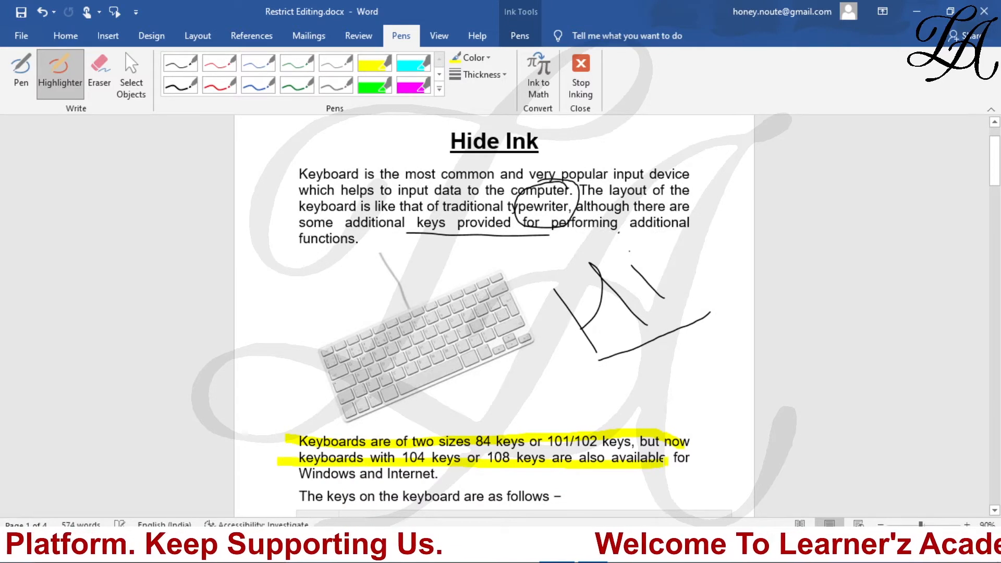
# - Erase the pen underline and the circle from the first paragraph and switch to Select Objects
pyautogui.click(102, 74)
pyautogui.moveTo(469, 239); pyautogui.dragTo(546, 233)
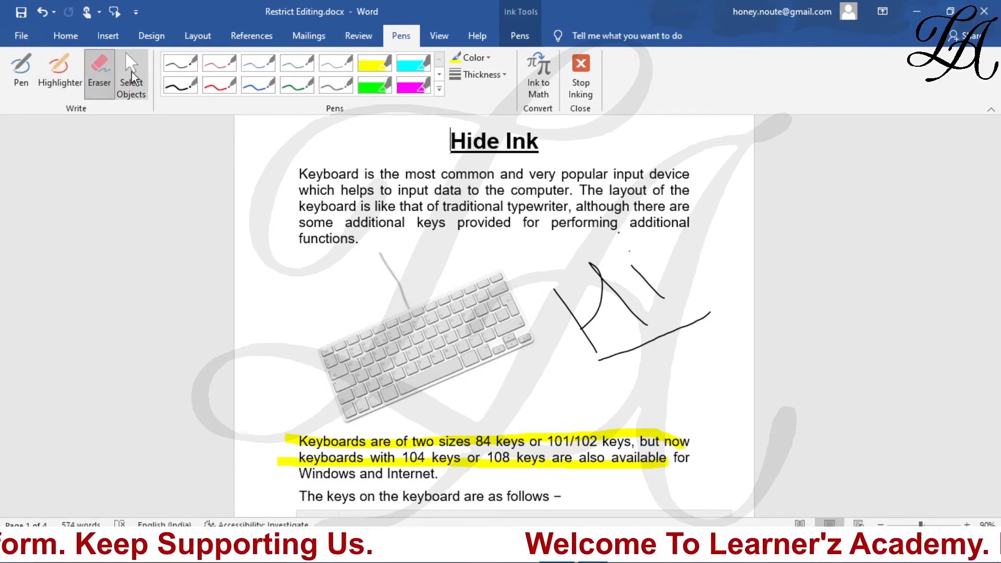
pyautogui.click(132, 74)
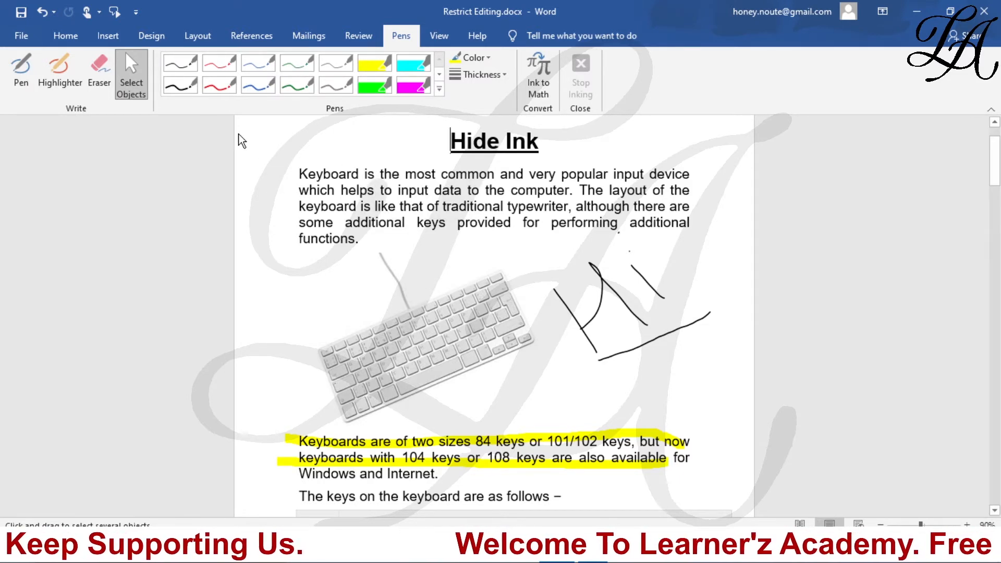
# - Draw a line and handwrite "Hi" over the first paragraph with the magenta highlighter
pyautogui.click(422, 88)
pyautogui.moveTo(312, 211); pyautogui.dragTo(472, 220)
pyautogui.moveTo(519, 190)
pyautogui.mouseDown()
pyautogui.moveTo(526, 246)
pyautogui.moveTo(562, 197)
pyautogui.moveTo(572, 231)
pyautogui.mouseUp()
pyautogui.moveTo(584, 194); pyautogui.dragTo(590, 218)
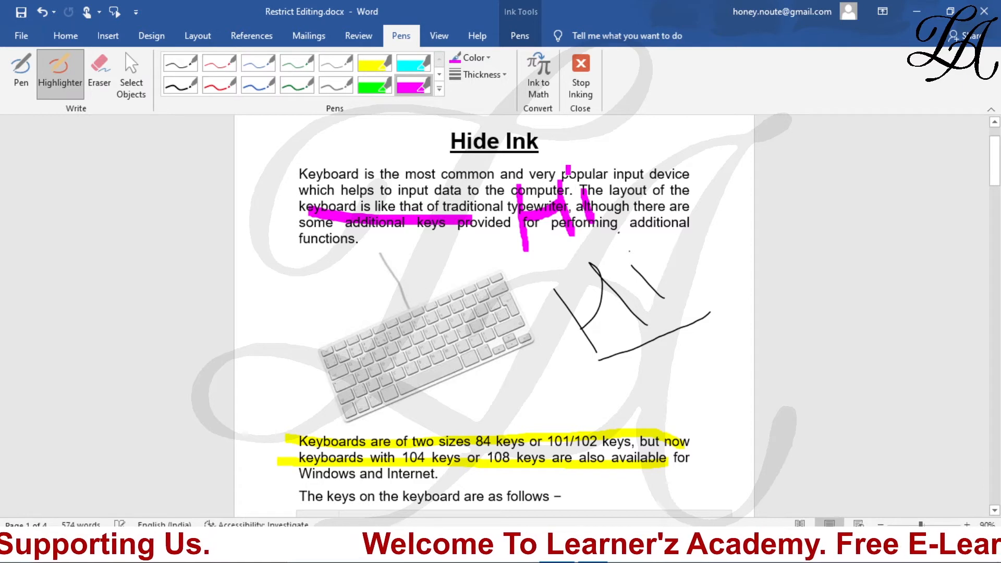
pyautogui.click(482, 76)
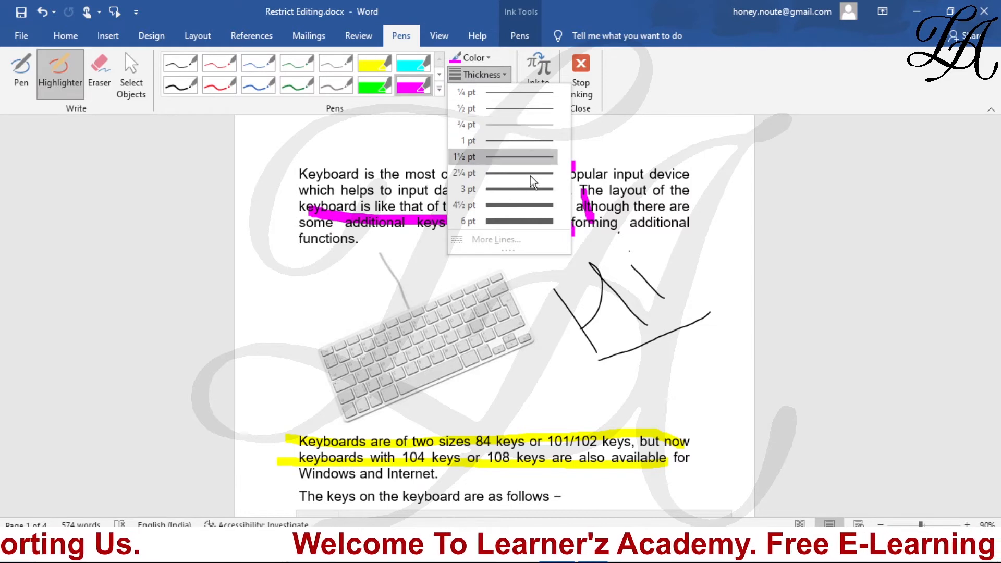
pyautogui.click(590, 385)
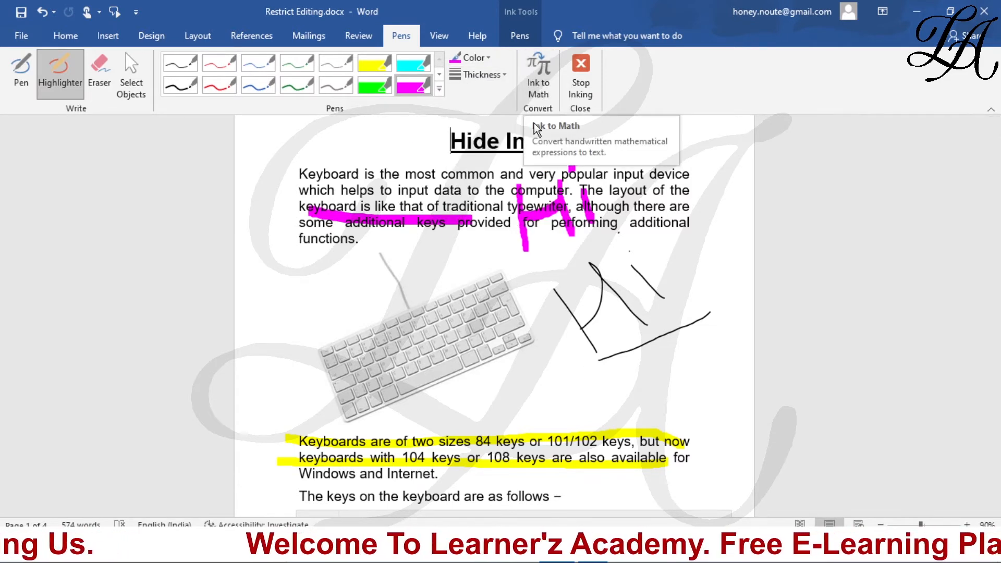
# - Insert a handwritten πππ equation before the heading with Ink to Math and undo the insertion
pyautogui.click(548, 74)
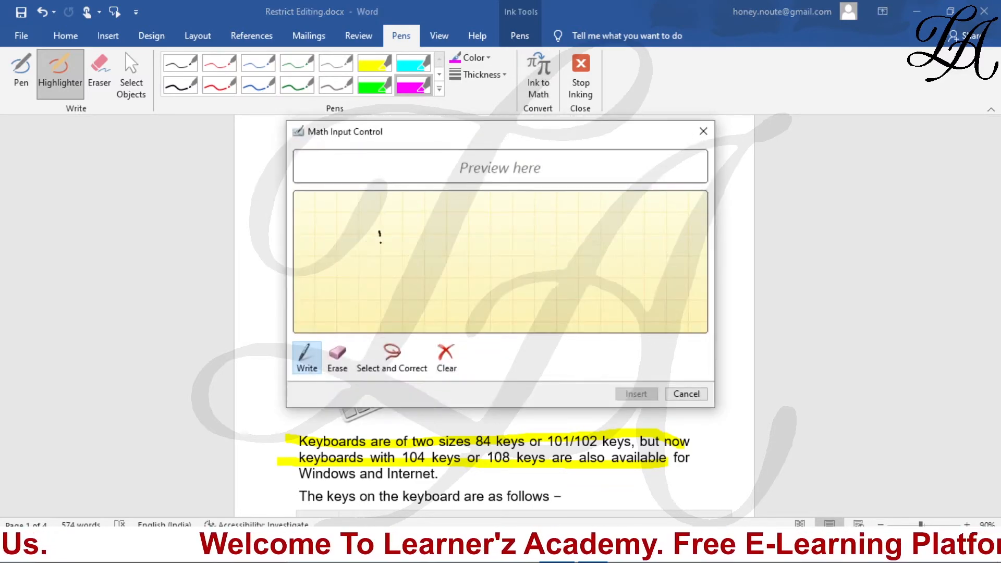
pyautogui.moveTo(379, 231); pyautogui.dragTo(385, 287)
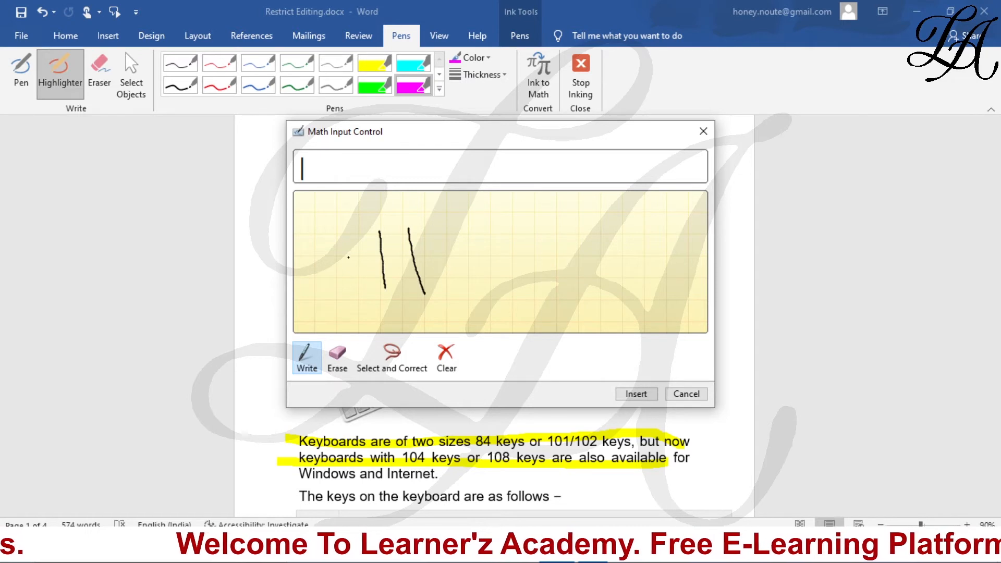
pyautogui.moveTo(363, 242); pyautogui.dragTo(445, 227)
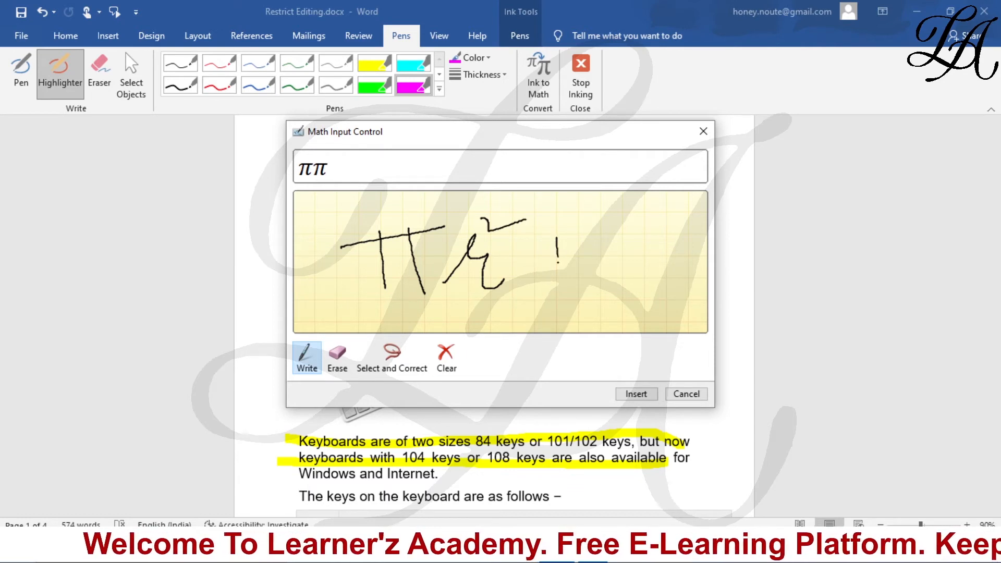
pyautogui.moveTo(558, 262); pyautogui.dragTo(567, 308)
pyautogui.moveTo(510, 248); pyautogui.dragTo(618, 224)
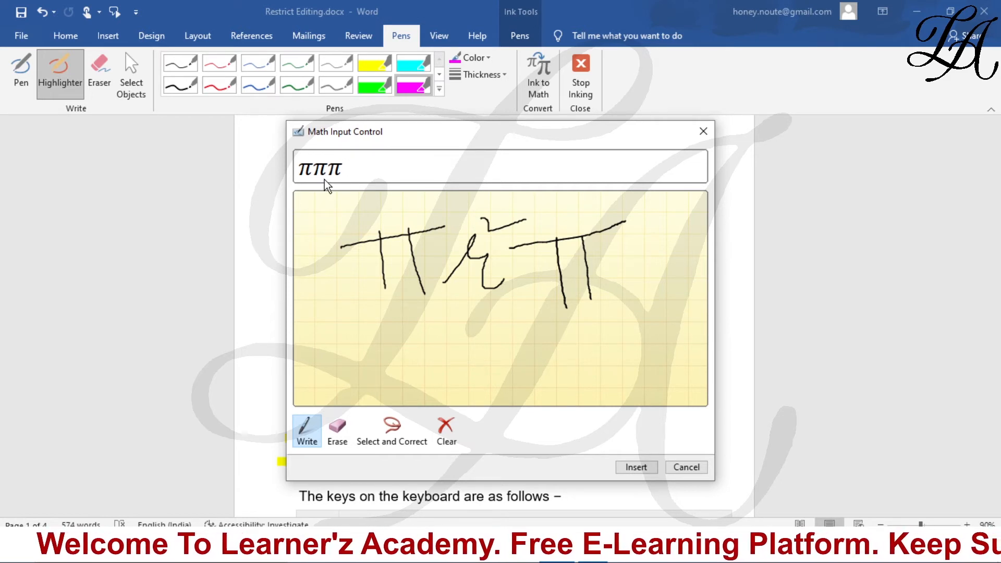
pyautogui.click(390, 433)
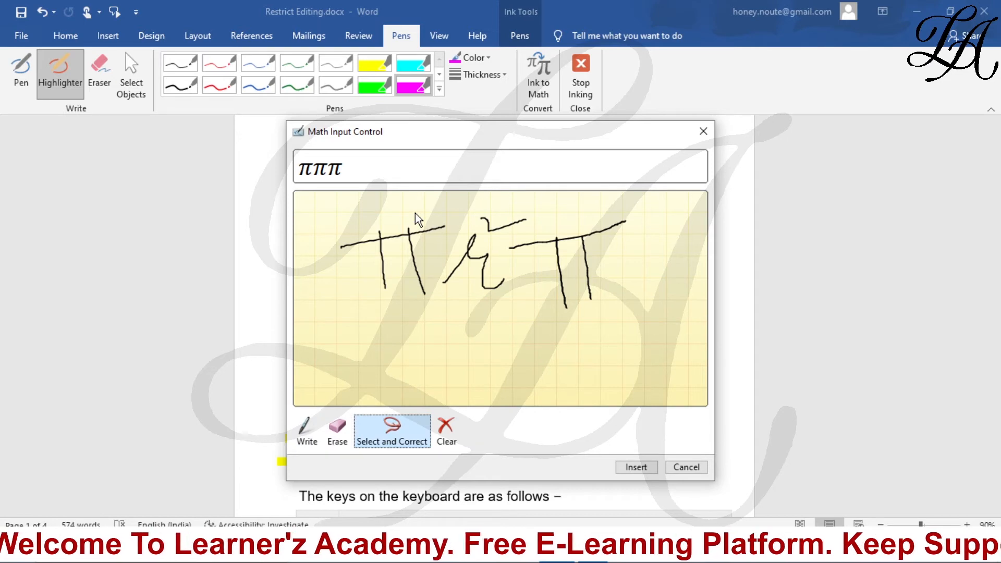
pyautogui.click(617, 467)
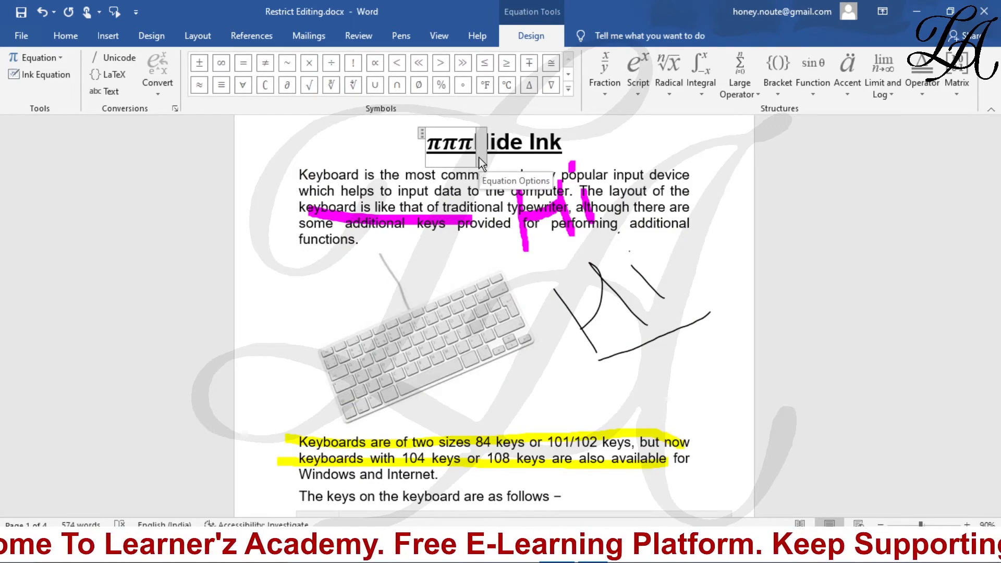
pyautogui.hotkey('ctrl', 'z')
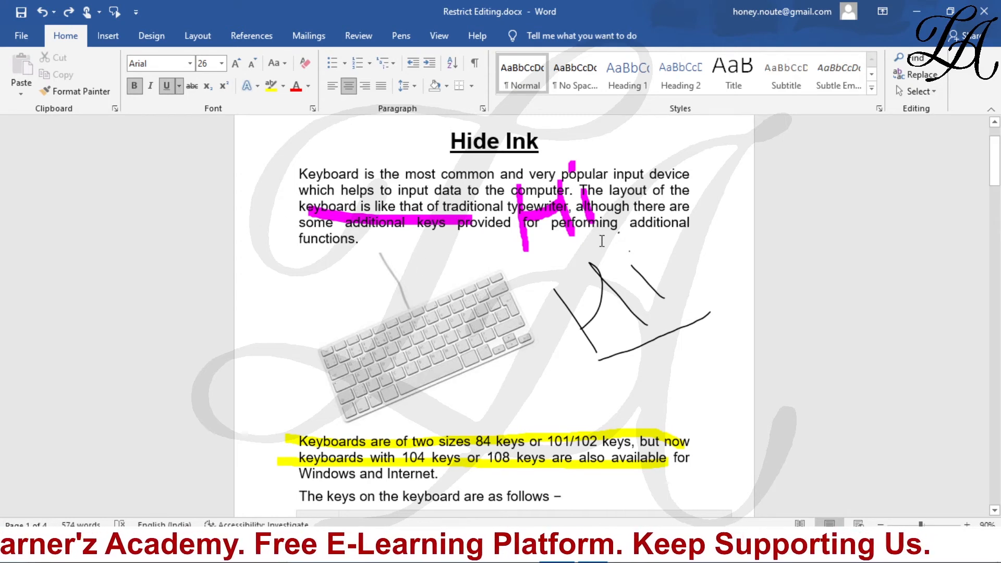
# - Hide all ink annotations in the document
pyautogui.click(359, 35)
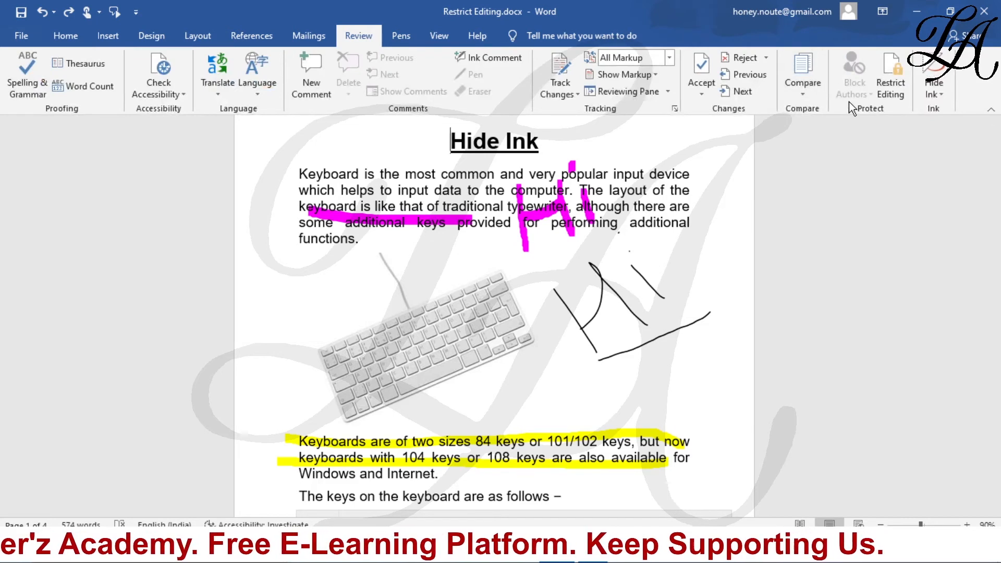
pyautogui.click(933, 73)
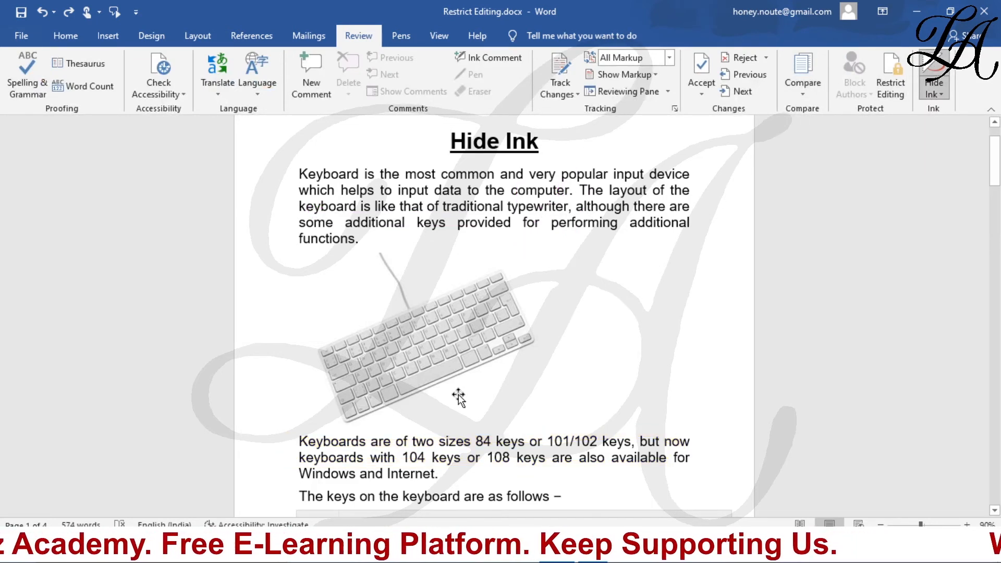